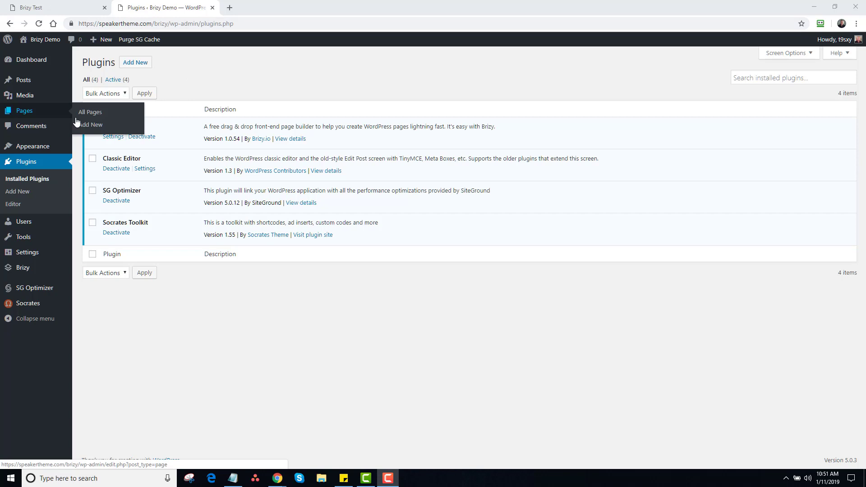
- Create a new page titled 'Brizy' with the Page Builder template and save it as a draft
click(90, 125)
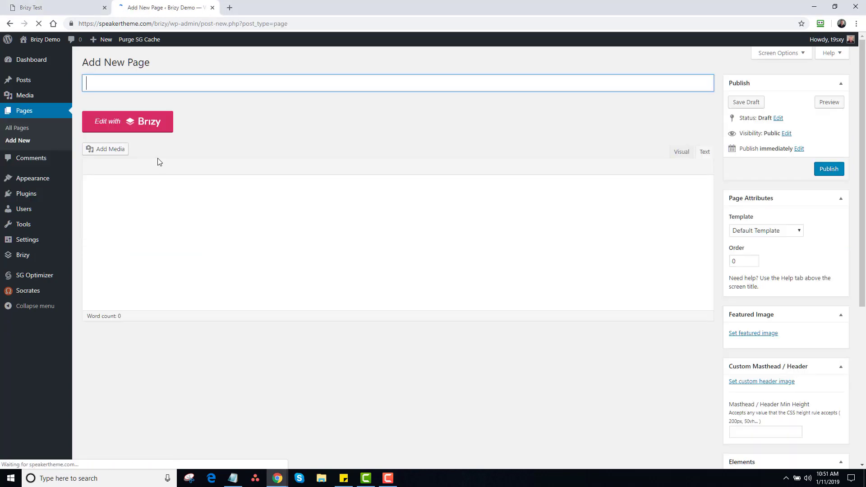
text(Brizy)
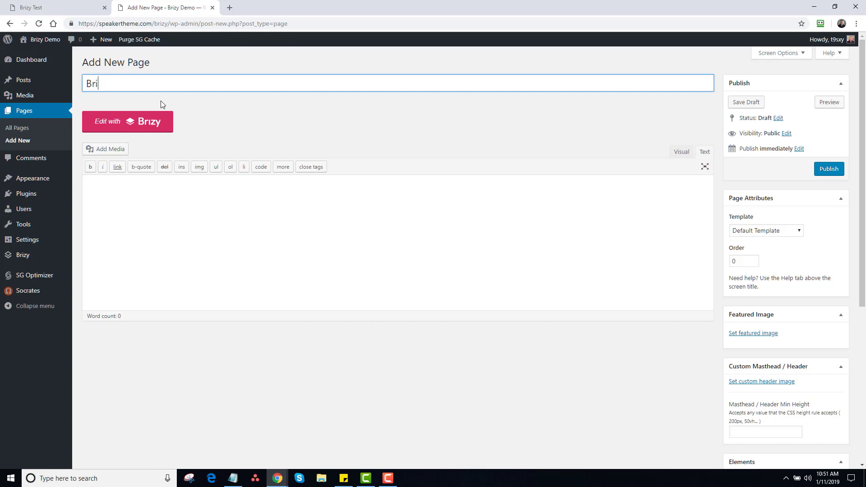
click(732, 227)
click(774, 332)
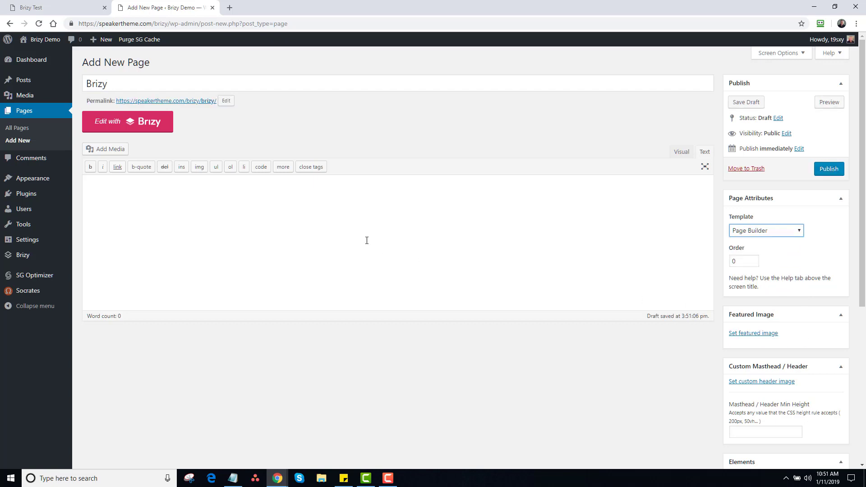
click(749, 104)
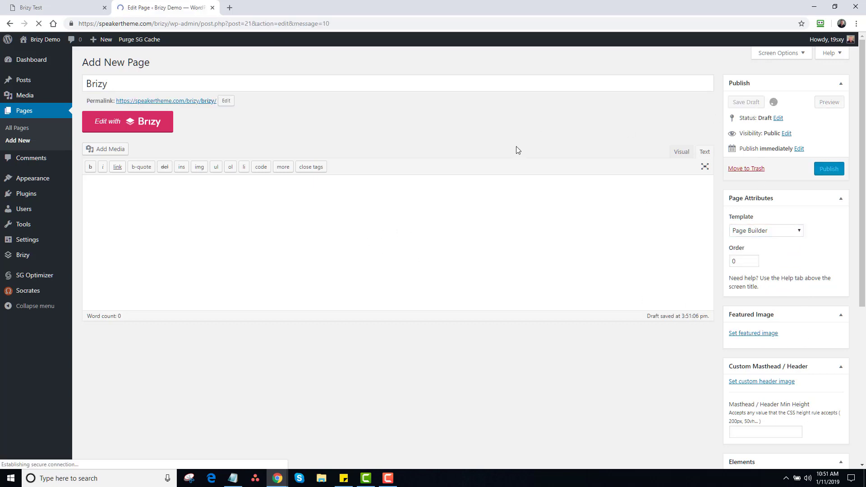
- Open the page in the Brizy editor and bring up the block library
click(124, 144)
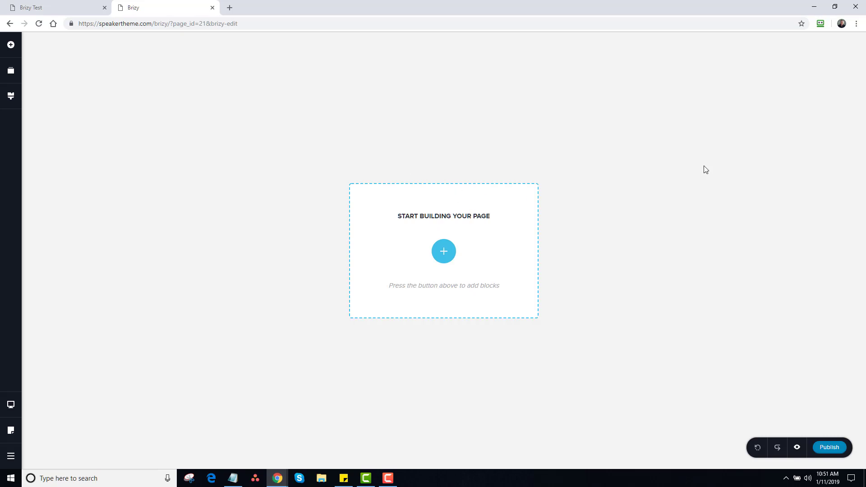
click(443, 251)
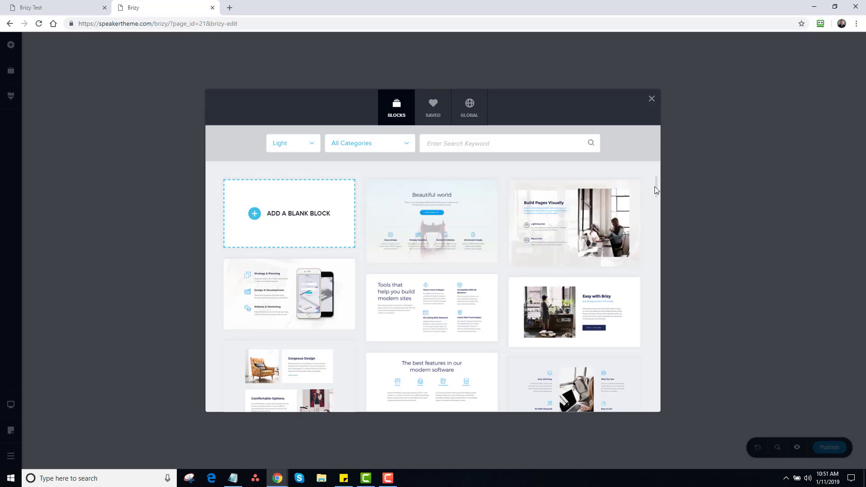
mouse_move(634, 213)
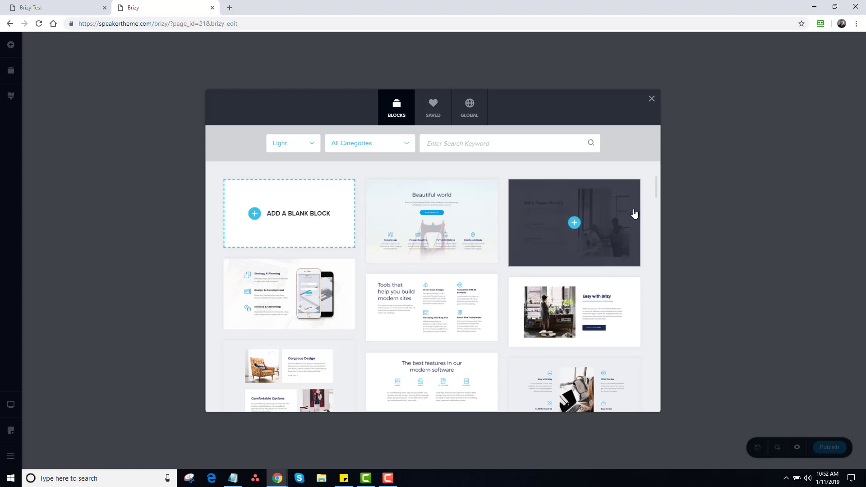
mouse_move(656, 188)
mouse_down()
mouse_move(657, 228)
mouse_move(659, 195)
mouse_up()
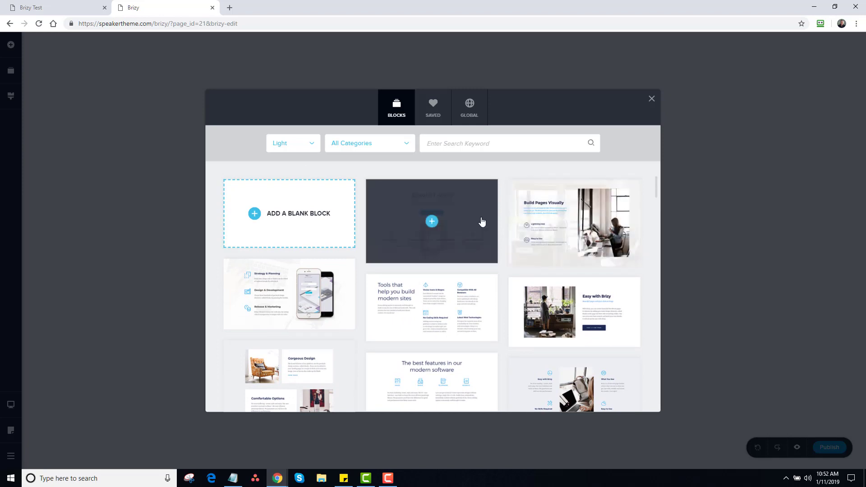
- Filter blocks to Dark and Cover, then add the 'Creating Websites Fast' cover block
click(303, 144)
click(286, 181)
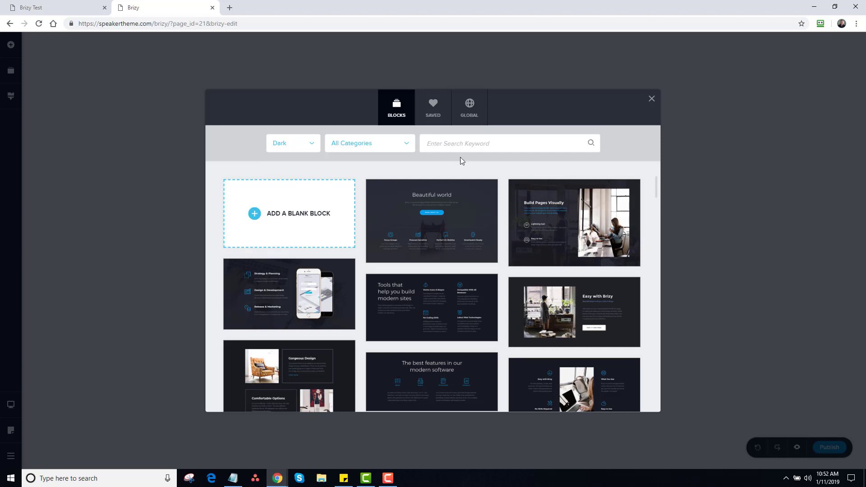
click(399, 145)
click(360, 182)
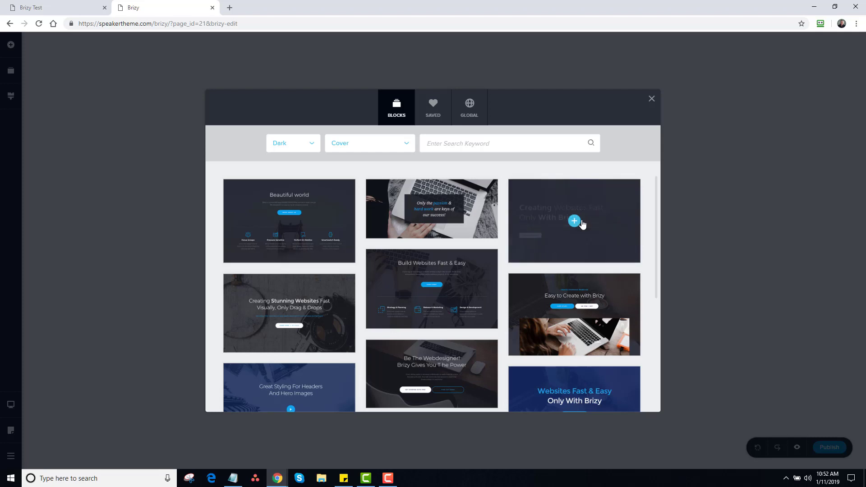
click(603, 224)
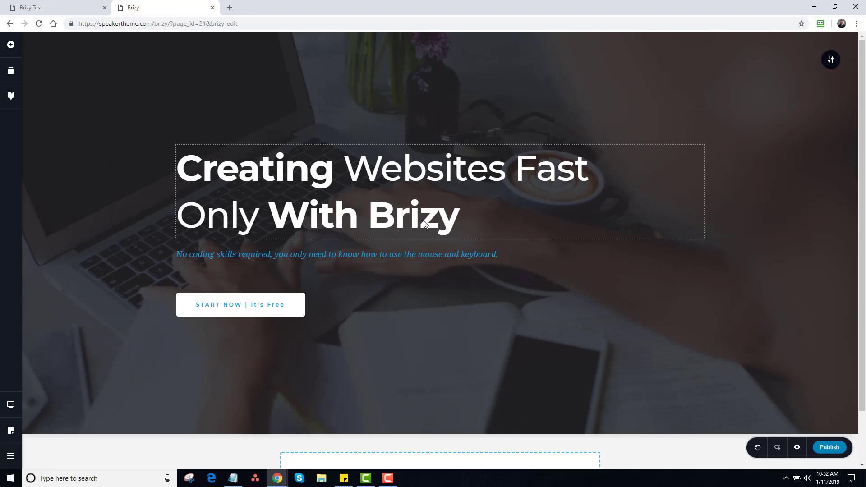
- Append '& Socrates' to the cover heading and add the 'Tools that help you build modern sites' block
click(457, 220)
text(& )
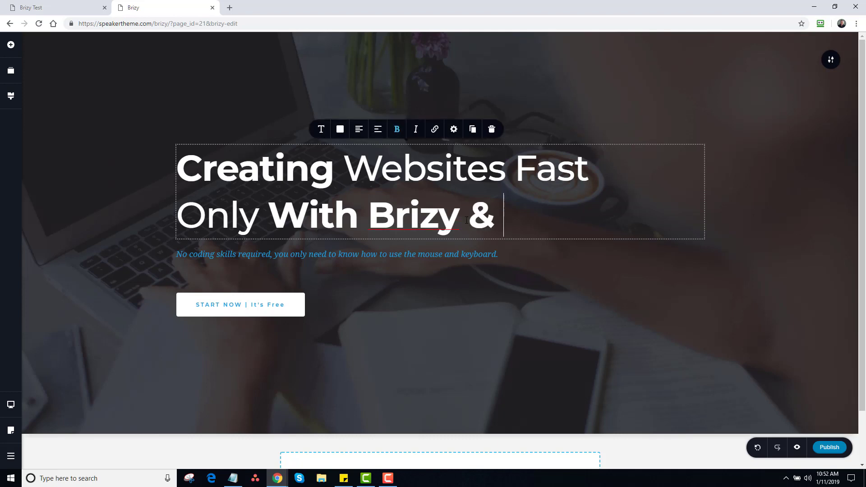
text(Socrates)
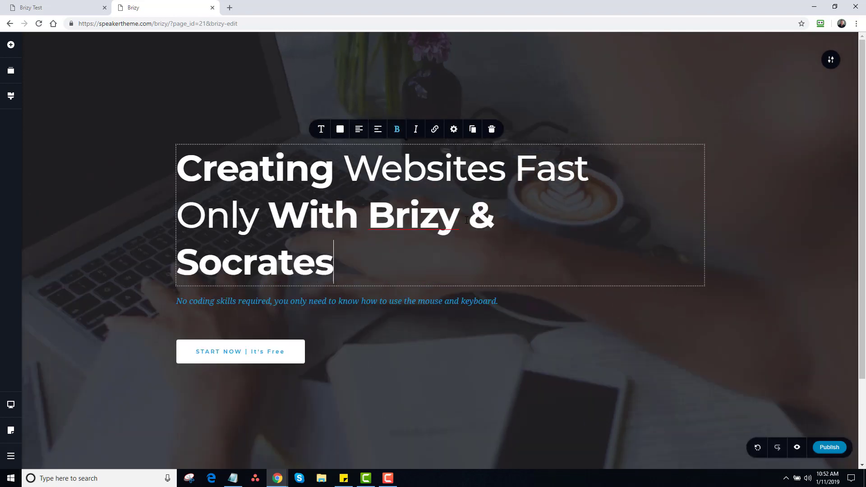
scroll(862, 216, down, 2)
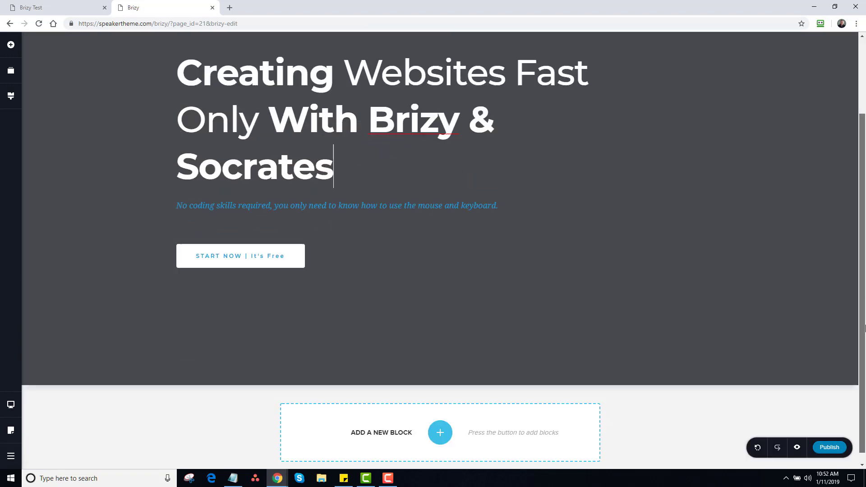
click(440, 421)
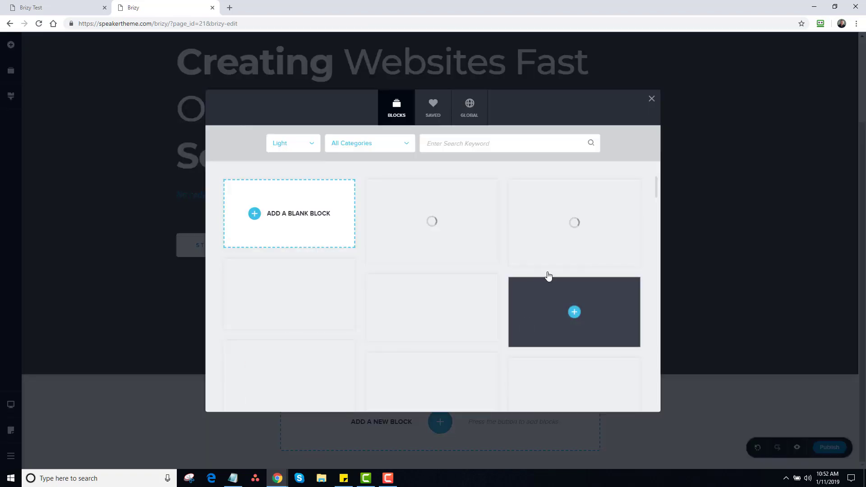
click(504, 329)
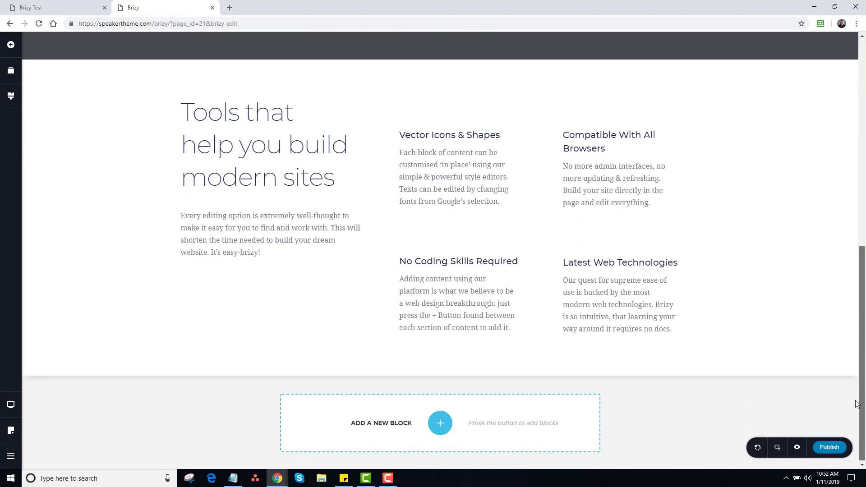
- Insert the Meet Our Team block with three member cards below the features section
click(440, 421)
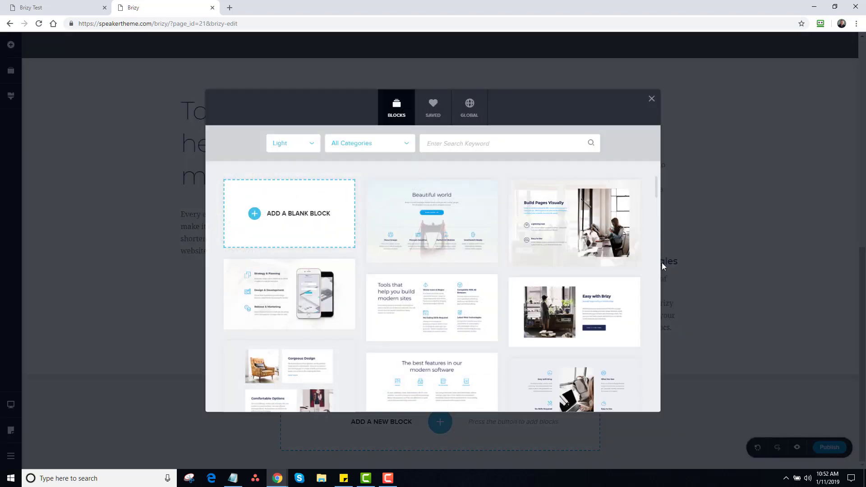
drag(655, 198, 654, 233)
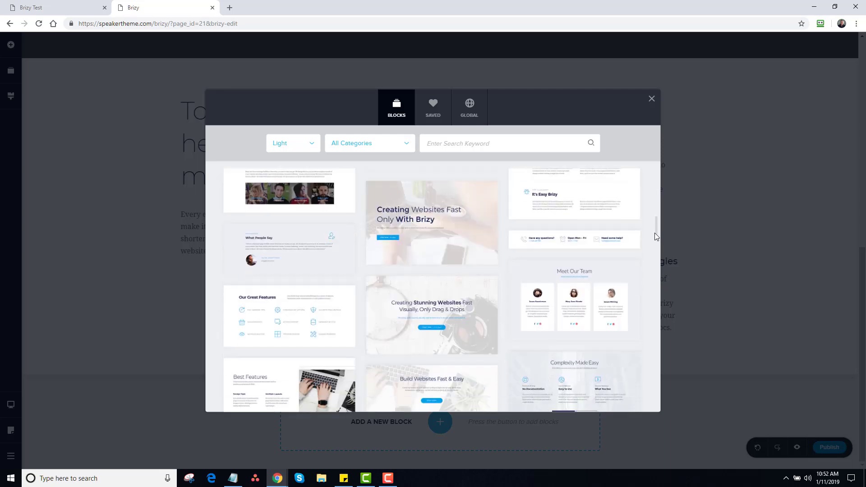
click(637, 311)
scroll(850, 363, down, 8)
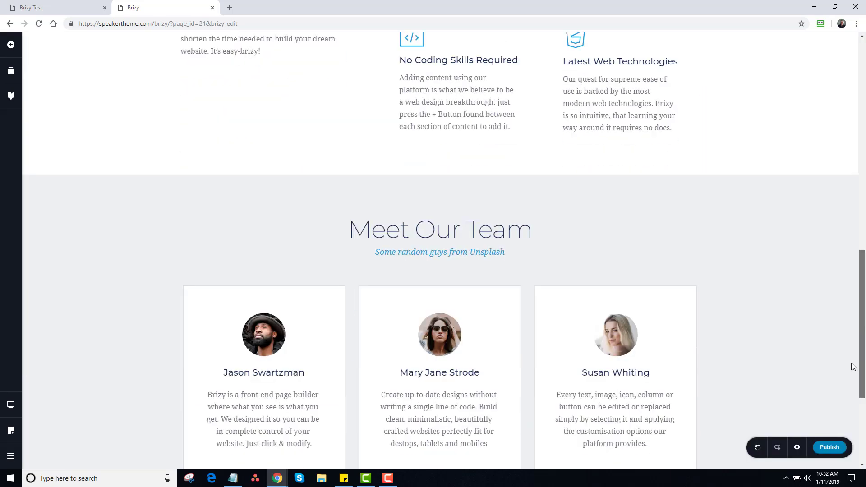
click(440, 422)
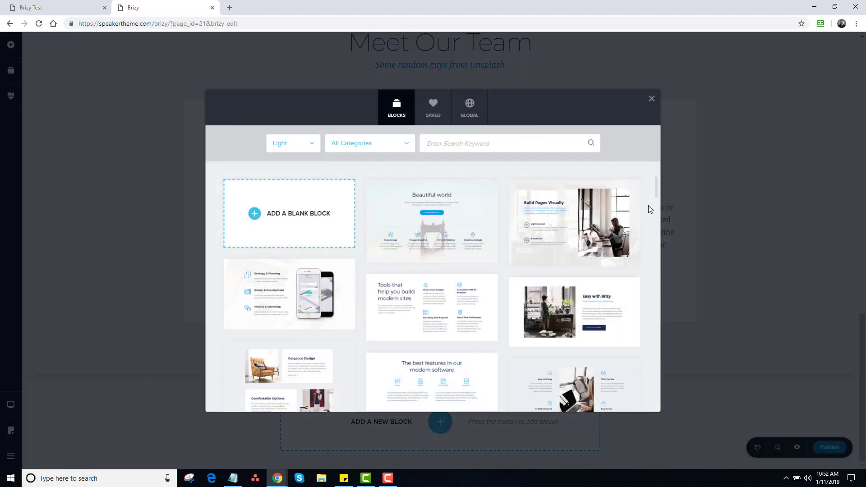
- Filter the block library to Contact blocks and add the 'Get in touch' block below the team
click(513, 143)
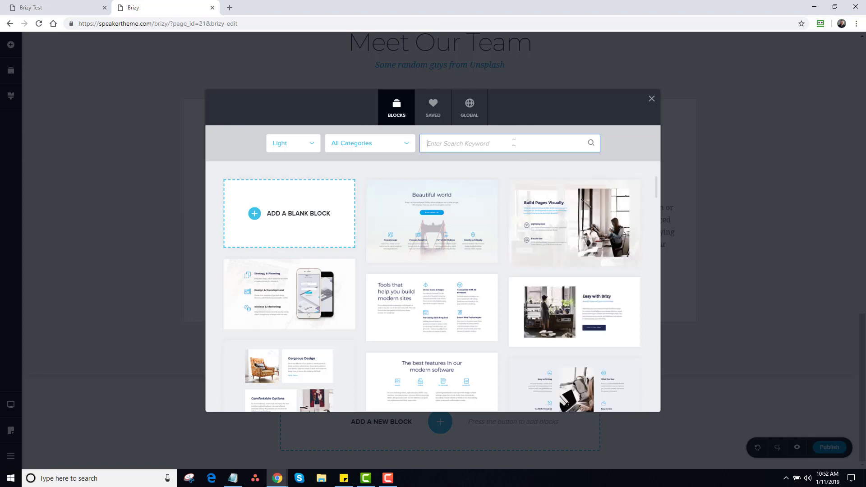
text(foot)
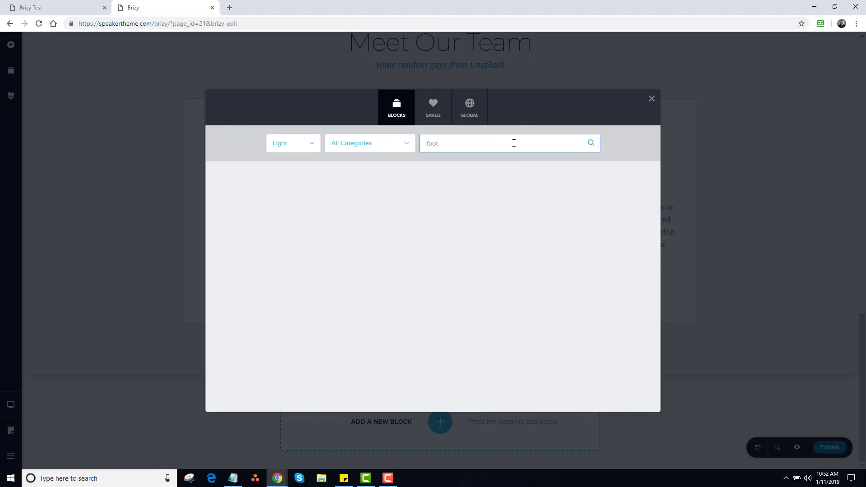
key(BackSpace)
key(BackSpace)
key(BackSpace)
key(BackSpace)
click(373, 144)
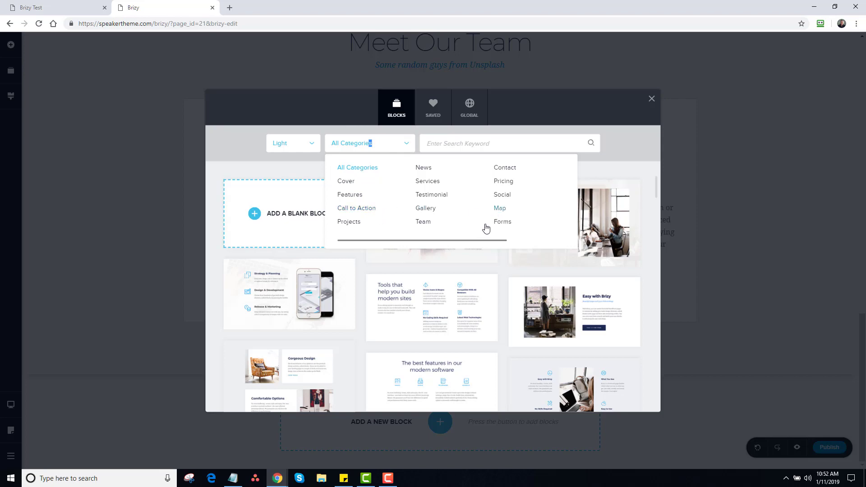
click(372, 209)
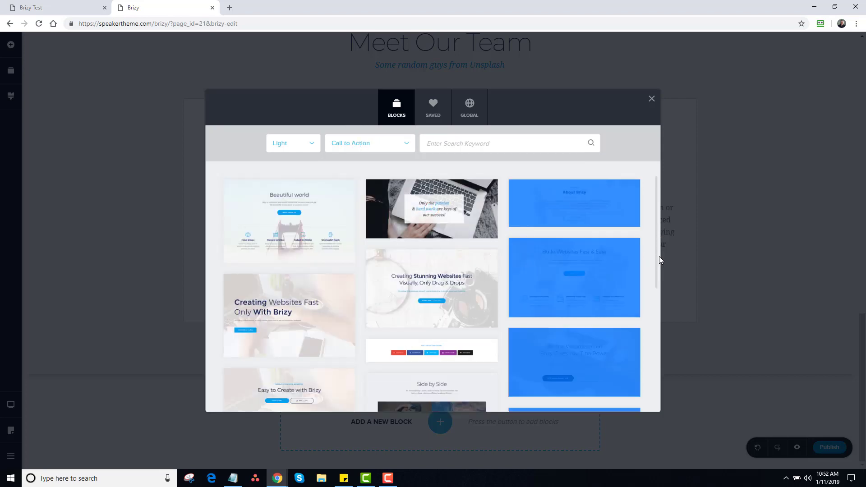
click(385, 148)
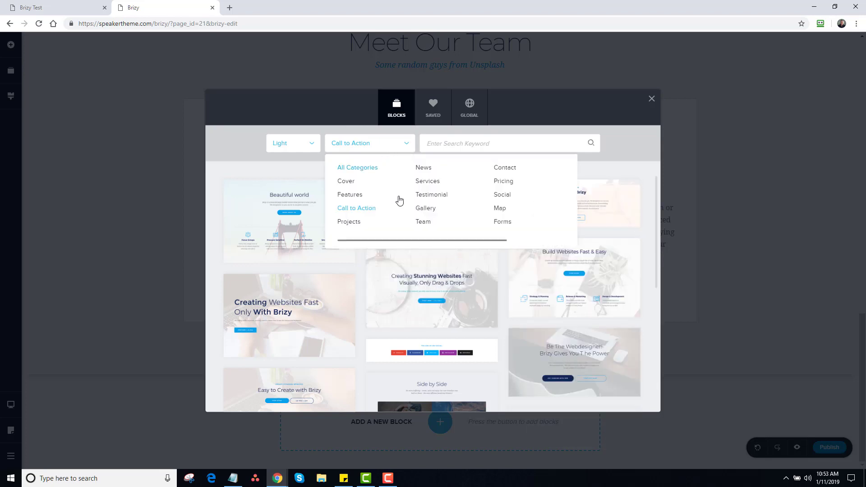
click(501, 169)
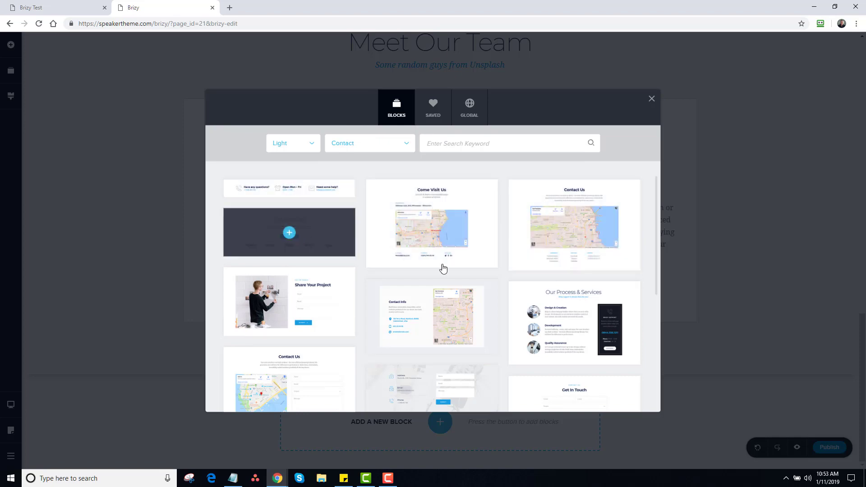
click(534, 282)
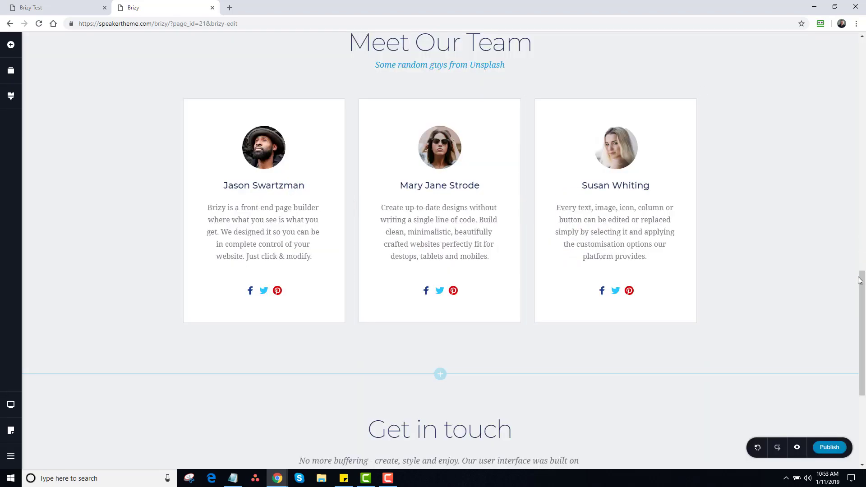
- Look over the features text, then publish the page and open its preview
drag(859, 280, 861, 138)
click(238, 289)
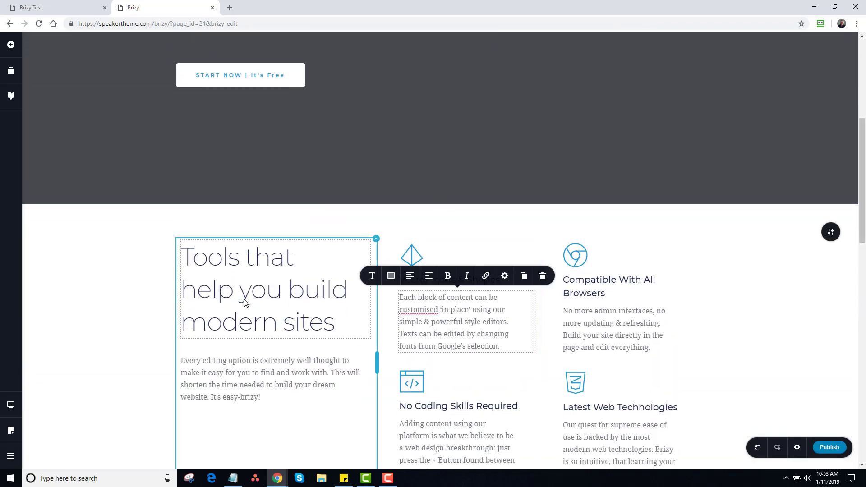
click(293, 382)
scroll(863, 411, down, 12)
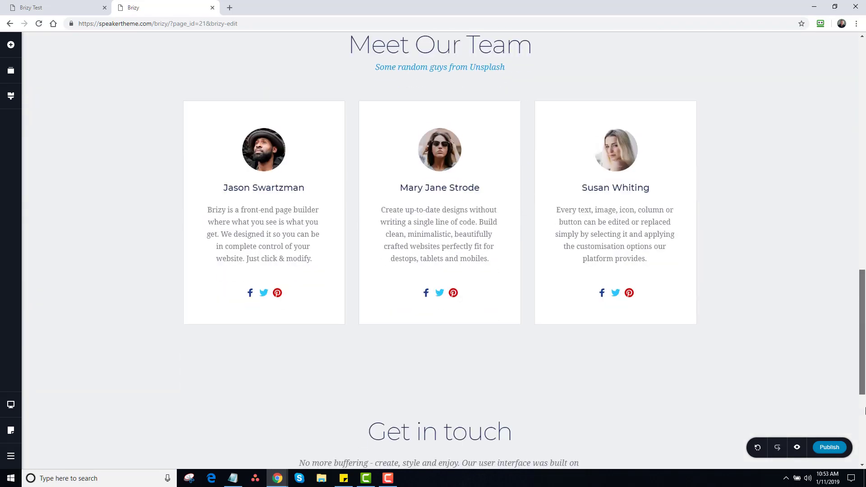
scroll(863, 410, down, 5)
click(829, 448)
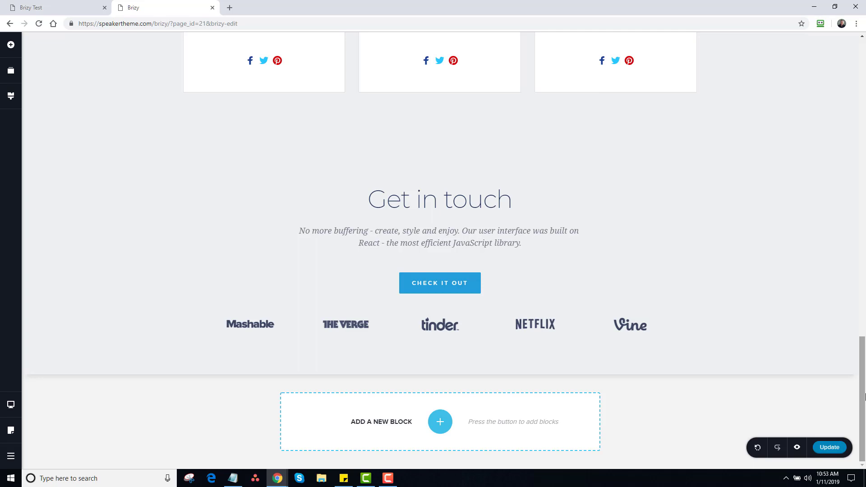
click(796, 447)
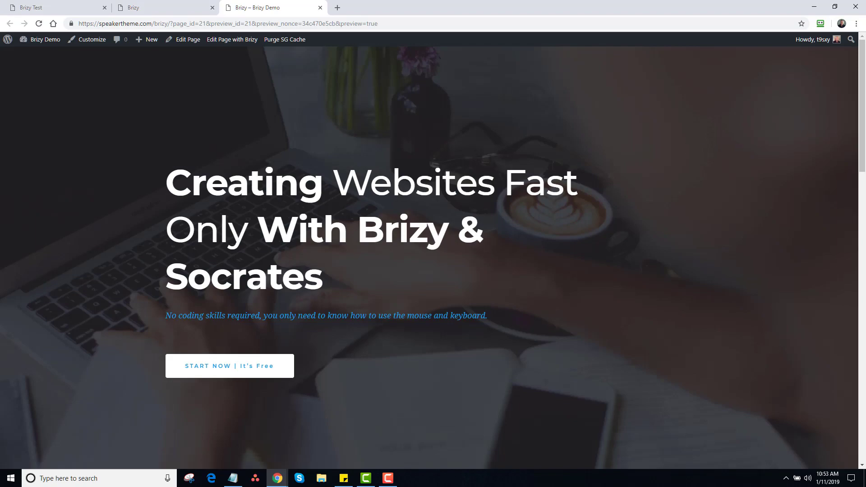
scroll(428, 257, down, 20)
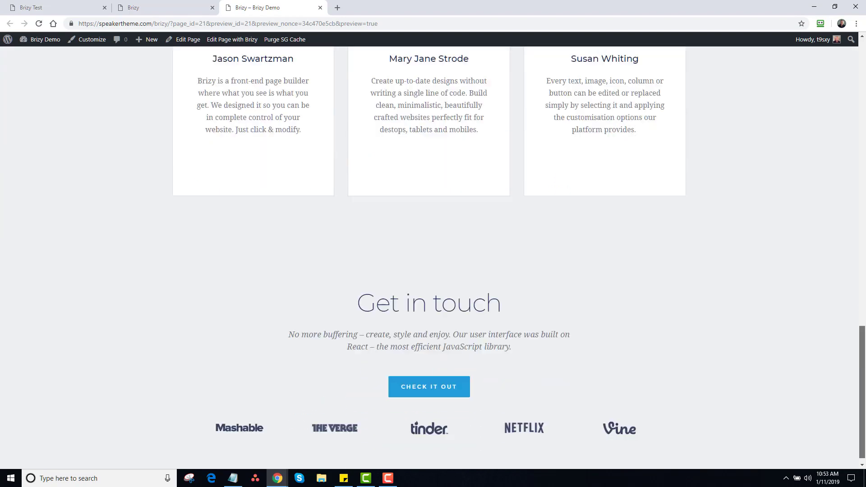
drag(861, 343, 863, 21)
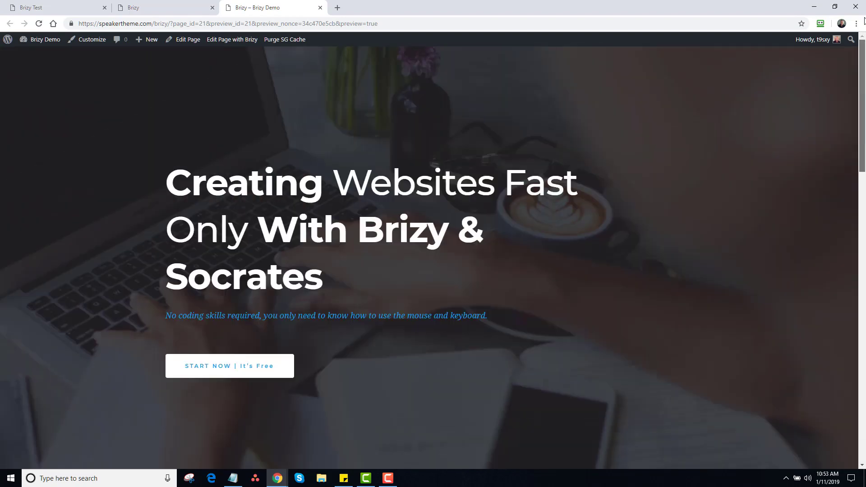
scroll(710, 304, down, 15)
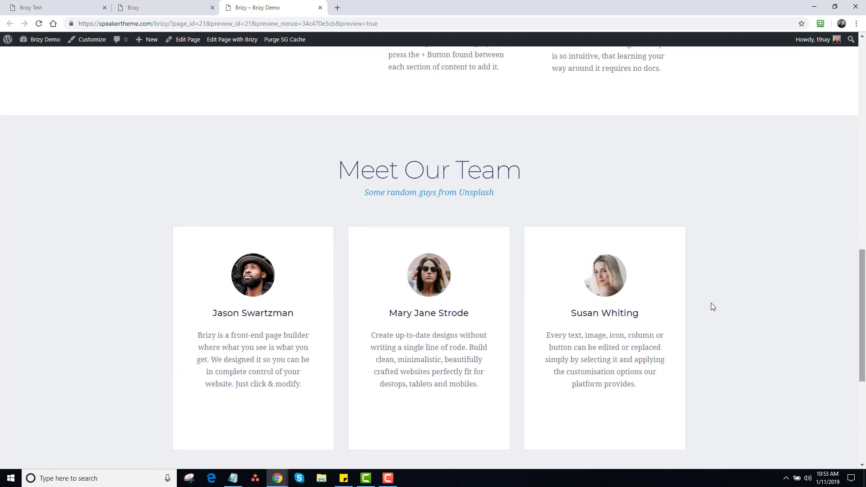
click(171, 23)
drag(171, 24, 32, 18)
key(ctrl+c)
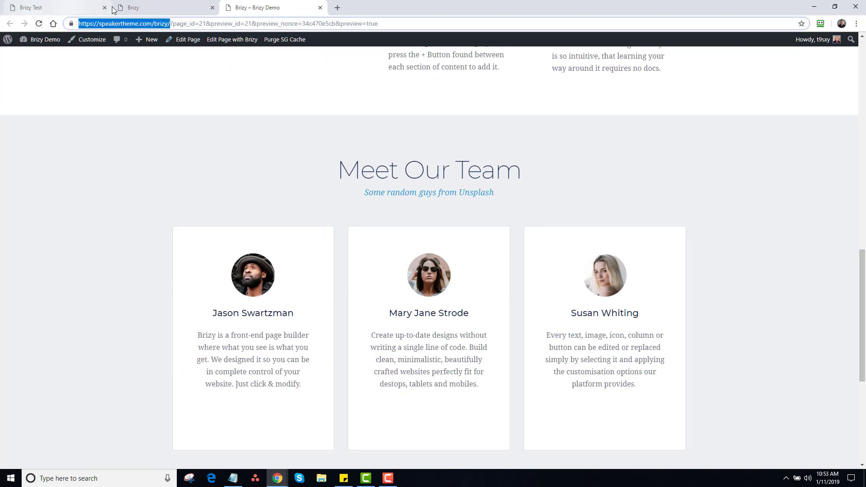
click(337, 8)
text(gtm)
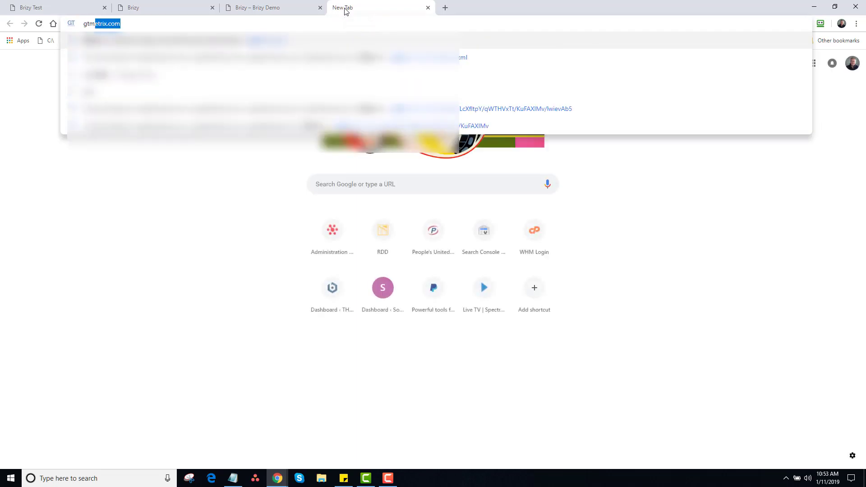
key(Return)
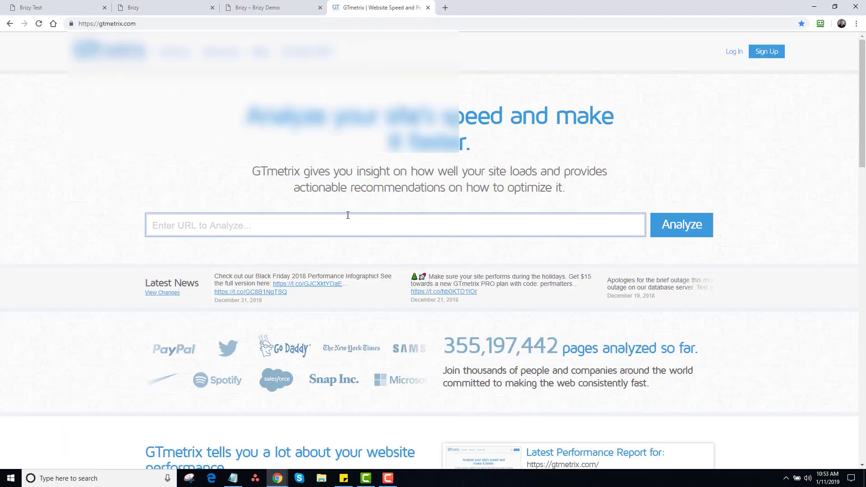
click(347, 216)
key(ctrl+v)
click(681, 225)
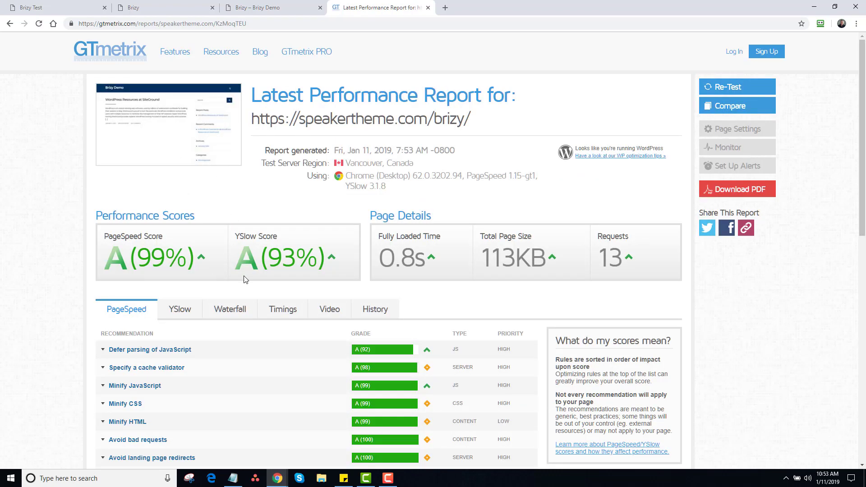
click(258, 14)
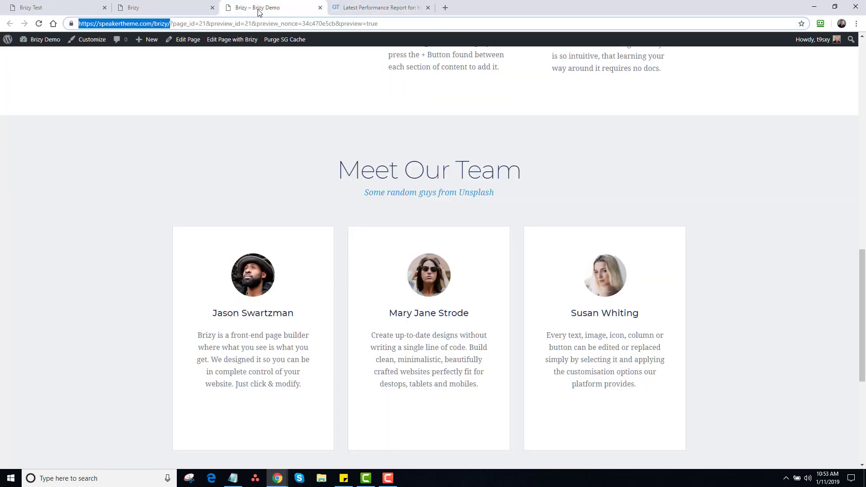
- Reopen the page in the Brizy editor, then open GTmetrix's 'Compare with another URL' panel
click(246, 40)
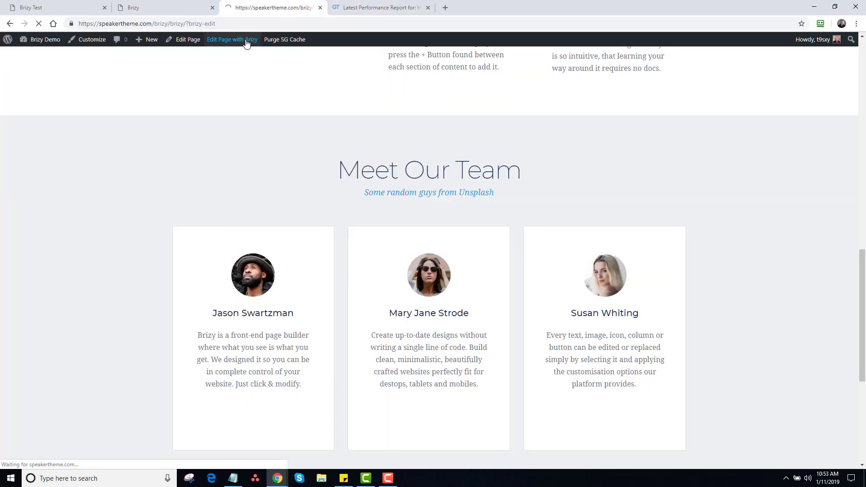
click(365, 7)
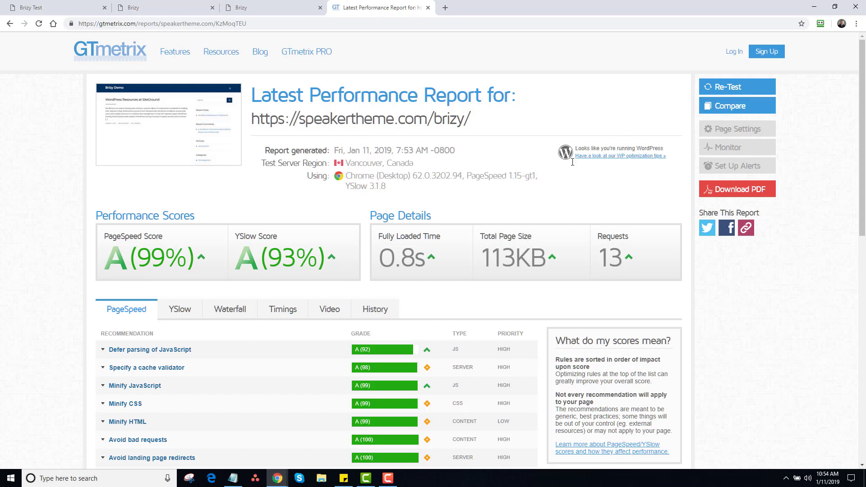
click(737, 106)
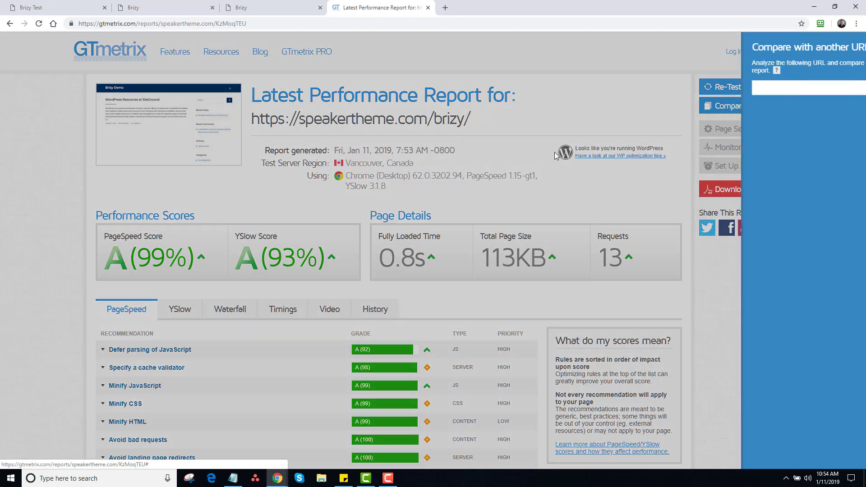
click(773, 89)
key(ctrl+v)
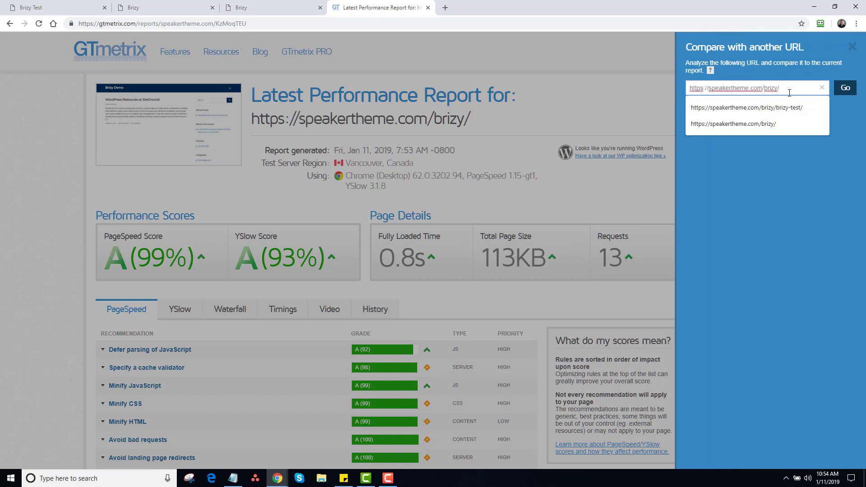
click(783, 118)
click(793, 90)
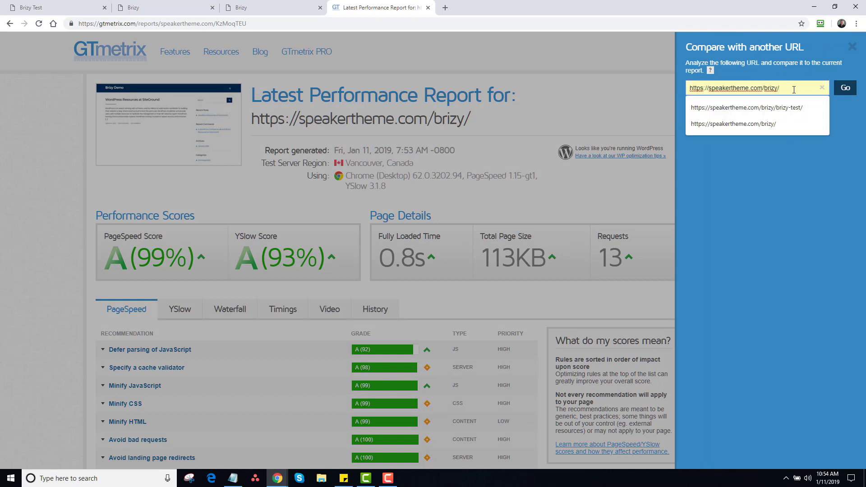
text(brizy)
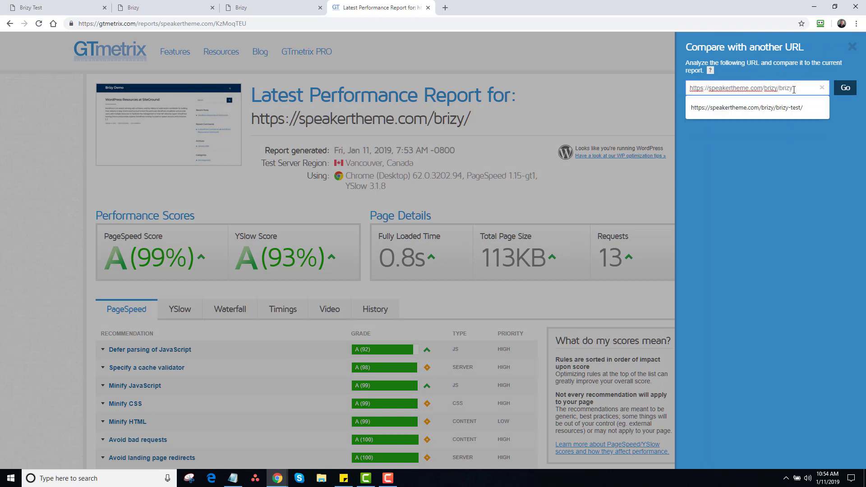
click(845, 92)
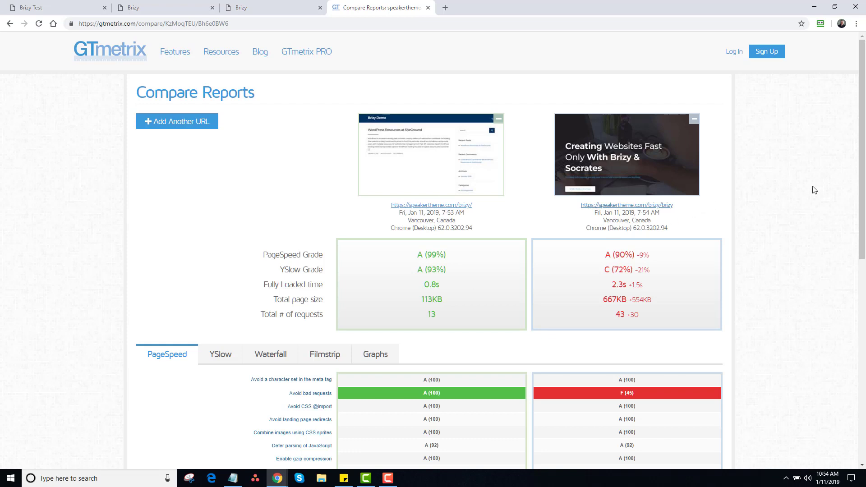
drag(863, 182, 863, 198)
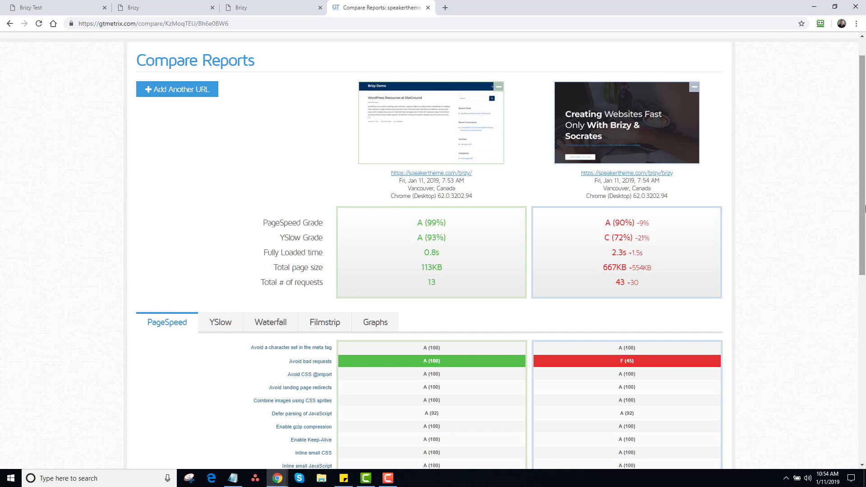
- Look over the GTmetrix comparison, then return to the Brizy editor's 'Creating Websites Fast' page
drag(862, 210, 862, 189)
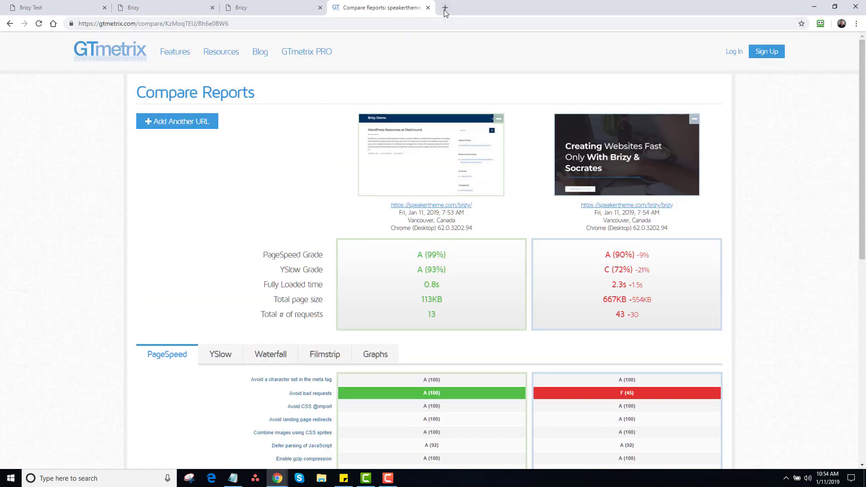
click(266, 8)
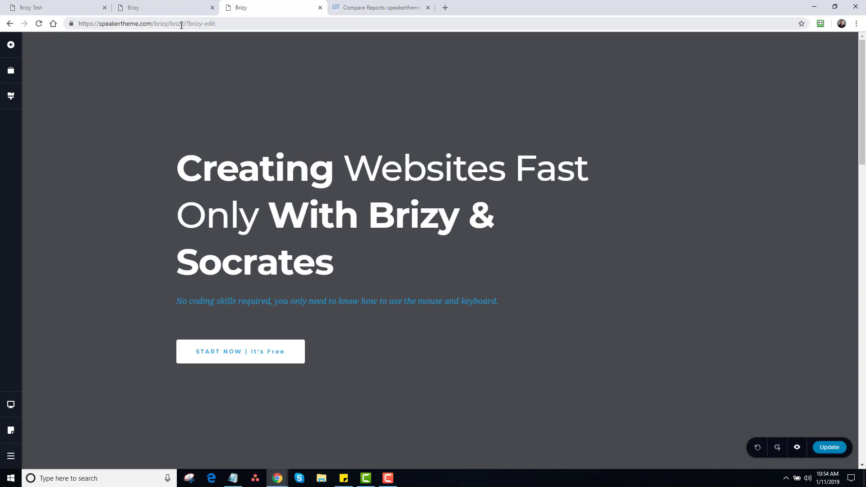
drag(184, 25, 247, 26)
key(BackSpace)
key(ctrl+a)
key(ctrl+c)
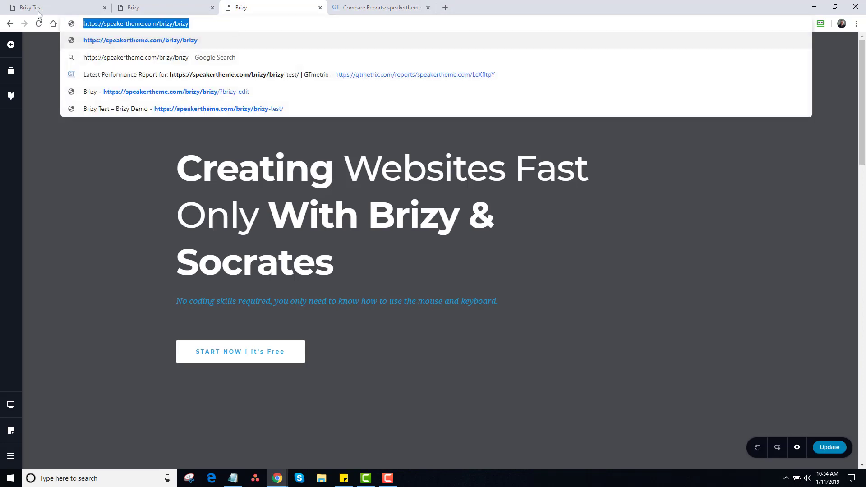
click(856, 23)
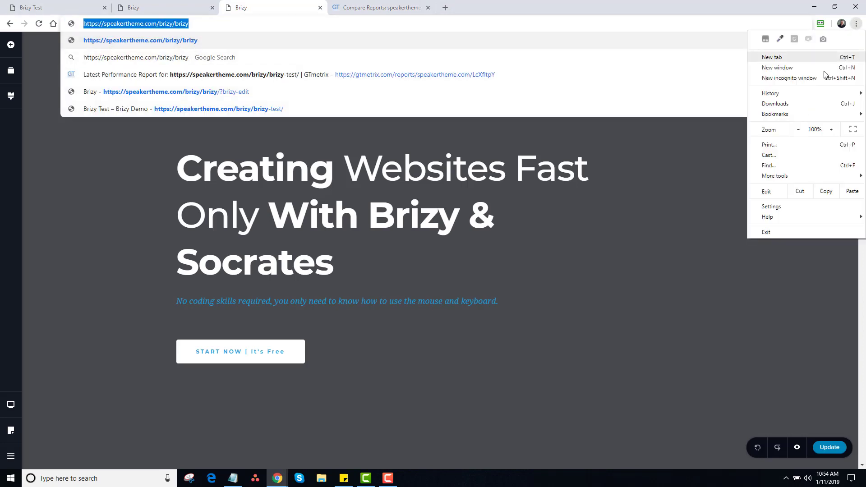
click(789, 77)
key(ctrl+v)
key(Return)
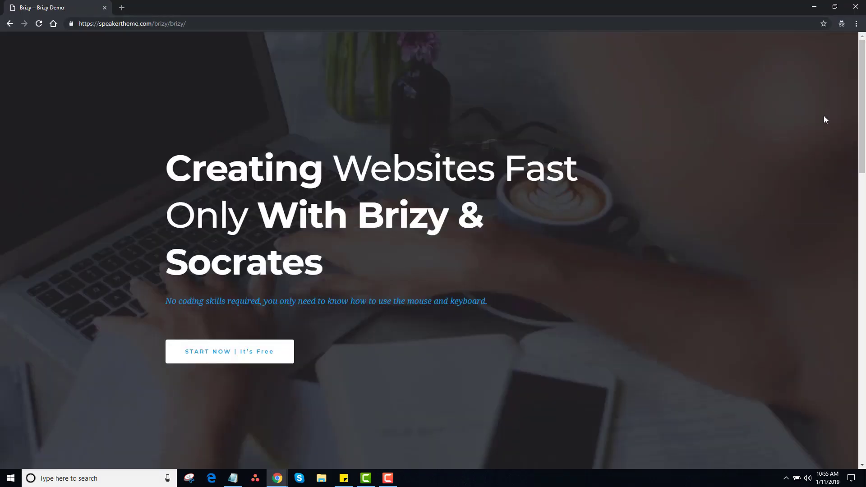
drag(861, 100, 861, 122)
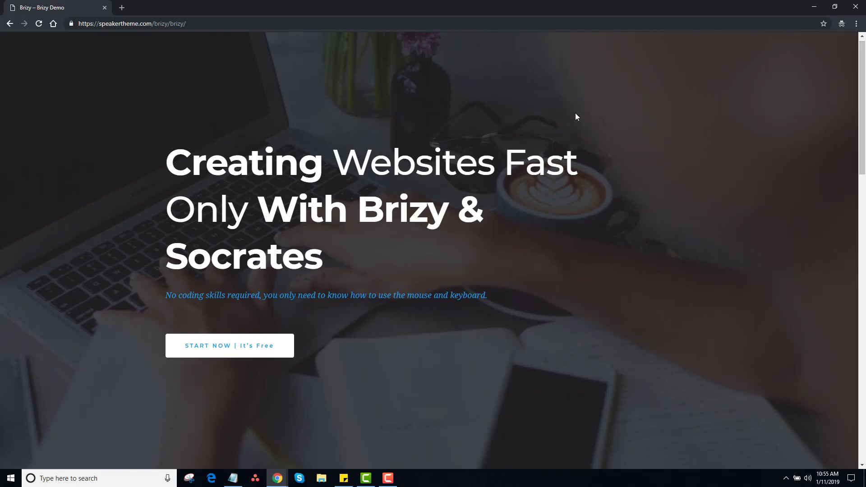